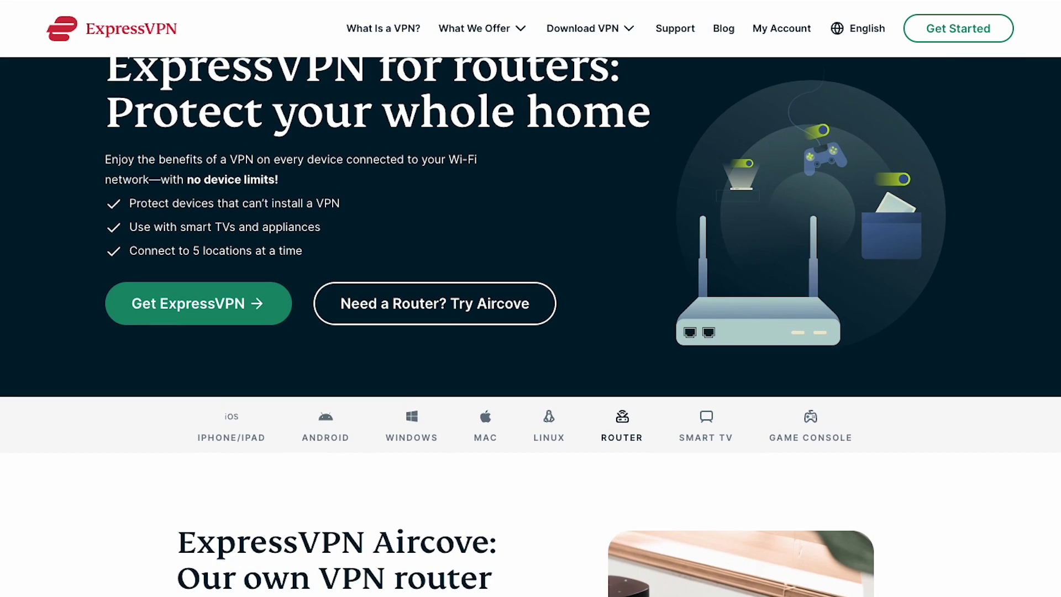
- Scroll down the router page to the Frequently asked questions section
{"action": "scroll", "coordinate": [530, 298], "scroll_direction": "down", "scroll_amount": 3}
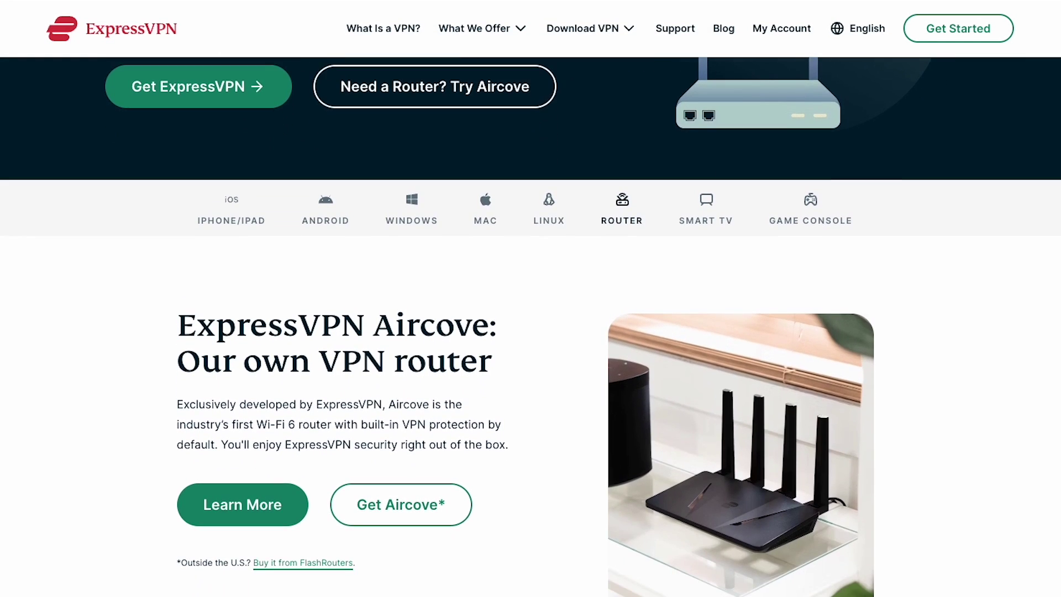
{"action": "scroll", "coordinate": [531, 299], "scroll_direction": "down", "scroll_amount": 3}
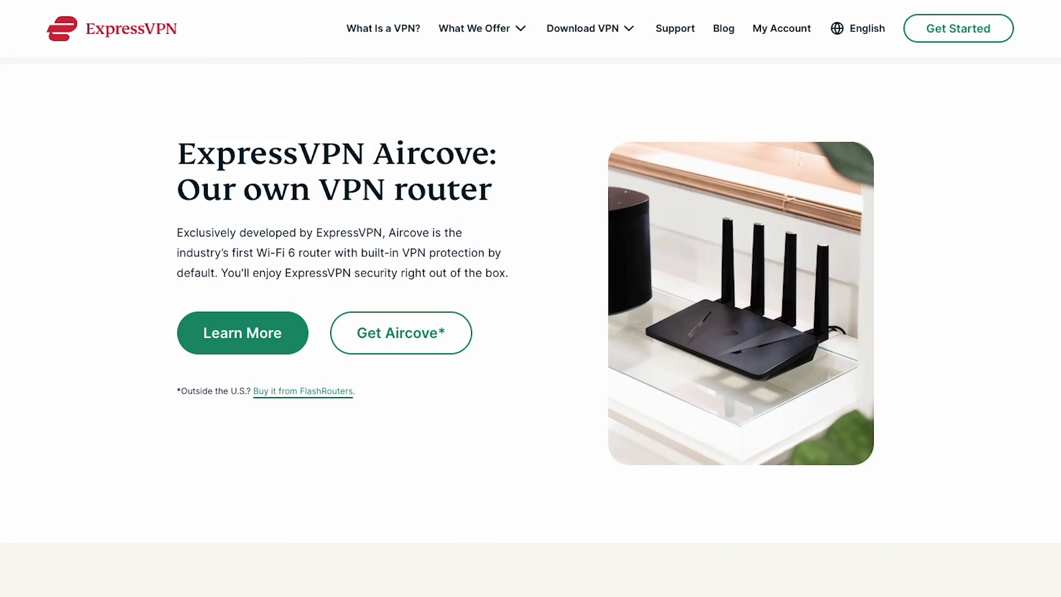
{"action": "scroll", "coordinate": [531, 299], "scroll_direction": "down", "scroll_amount": 3}
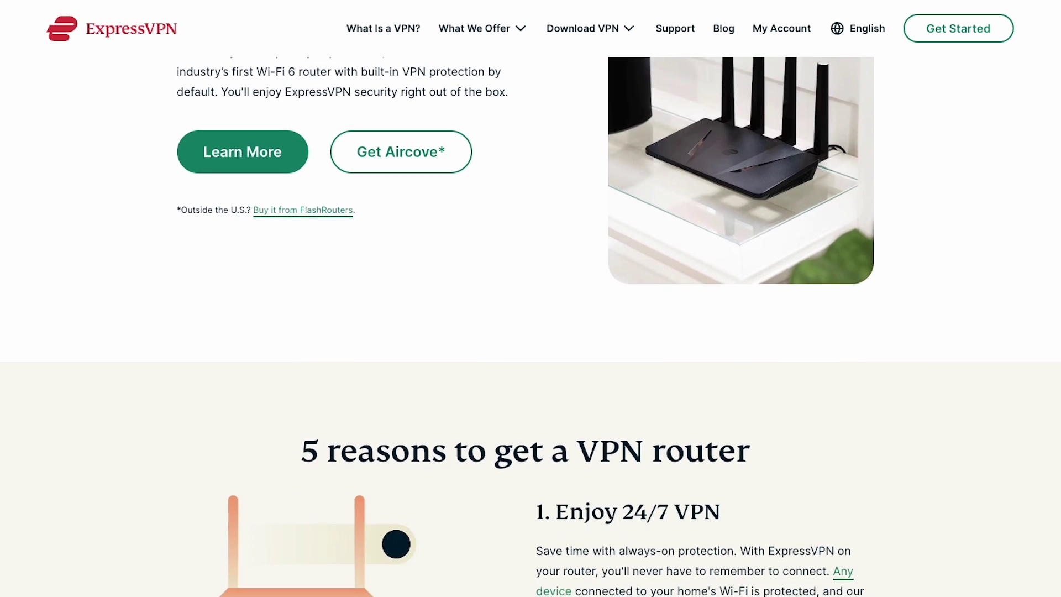
{"action": "scroll", "coordinate": [531, 299], "scroll_direction": "down", "scroll_amount": 4}
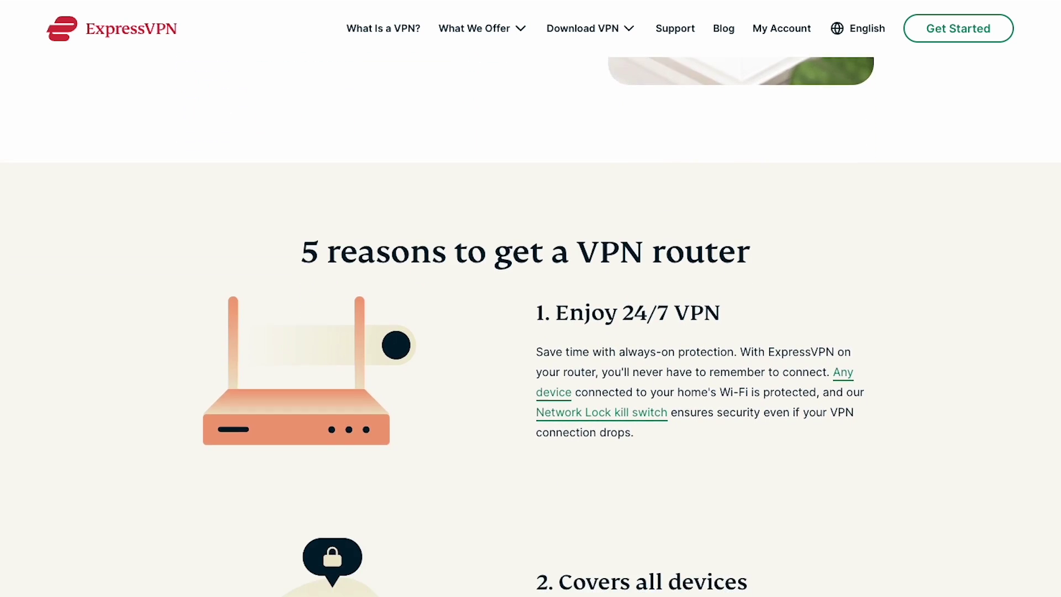
{"action": "scroll", "coordinate": [531, 298], "scroll_direction": "down", "scroll_amount": 2}
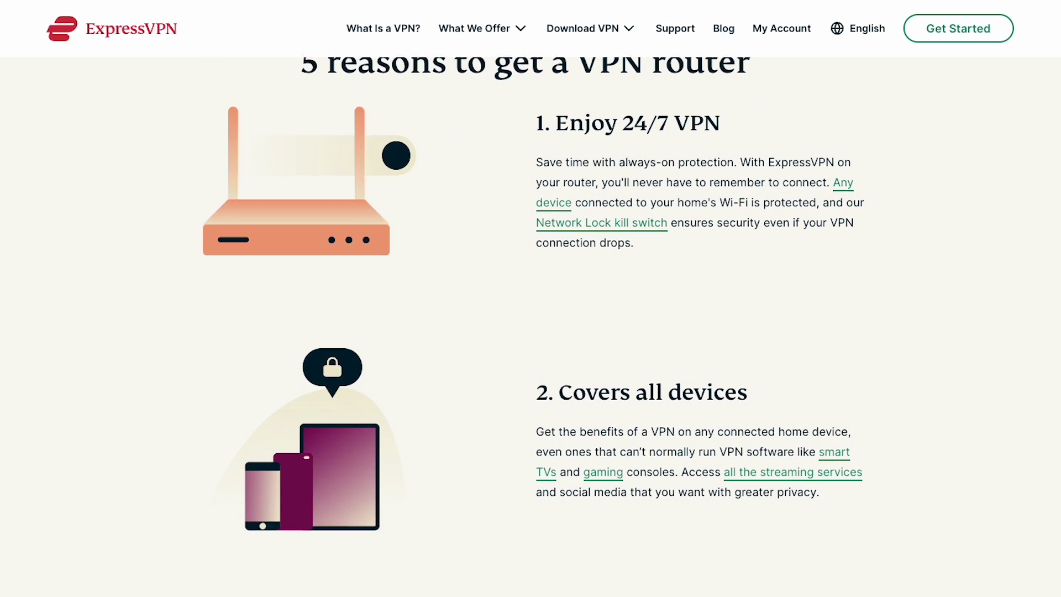
{"action": "scroll", "coordinate": [531, 298], "scroll_direction": "down", "scroll_amount": 3}
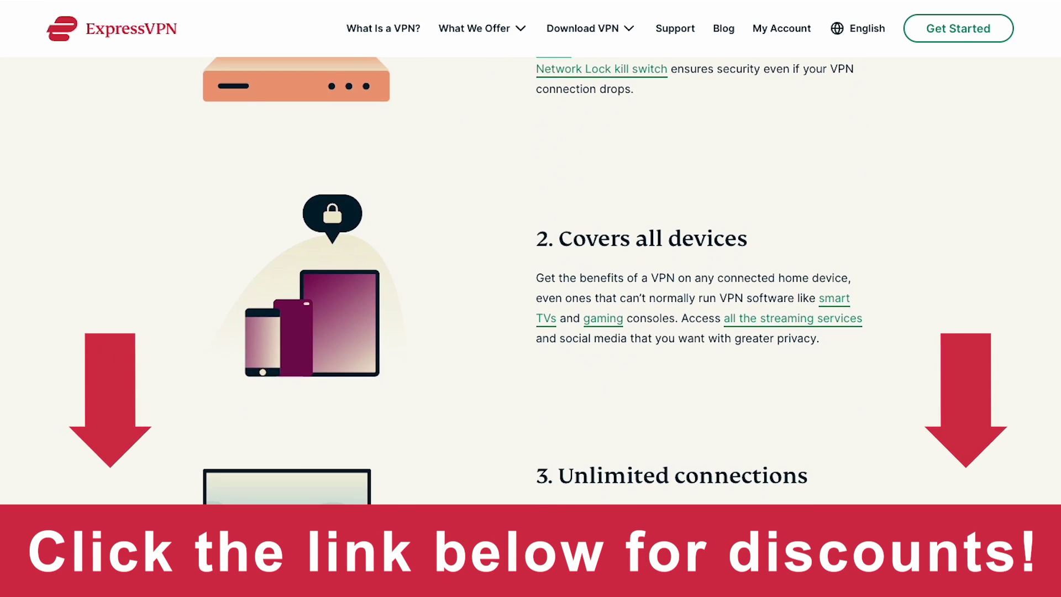
{"action": "scroll", "coordinate": [531, 298], "scroll_direction": "down", "scroll_amount": 4}
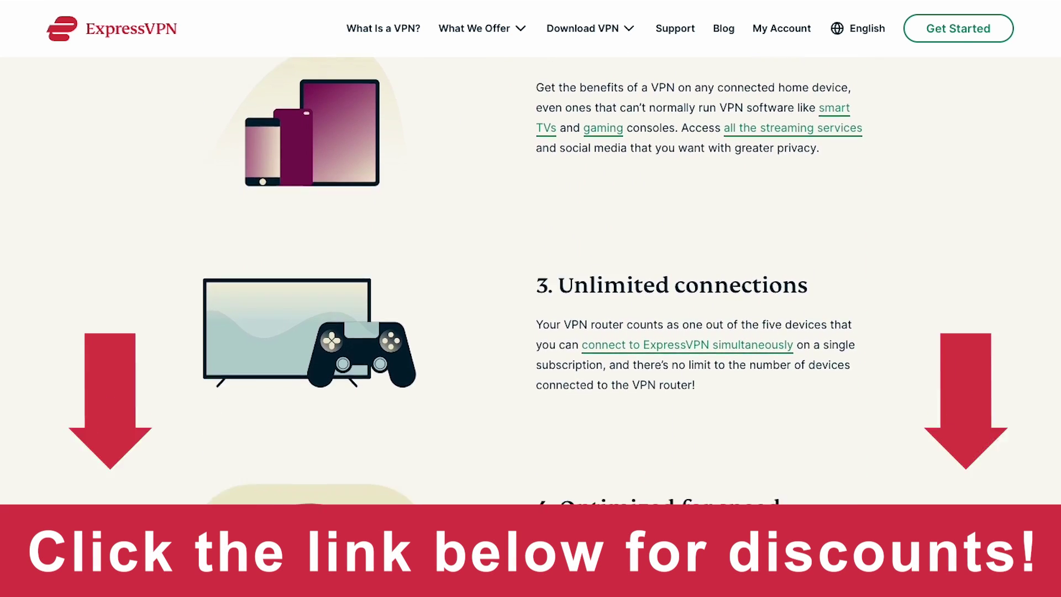
{"action": "scroll", "coordinate": [531, 299], "scroll_direction": "down", "scroll_amount": 4}
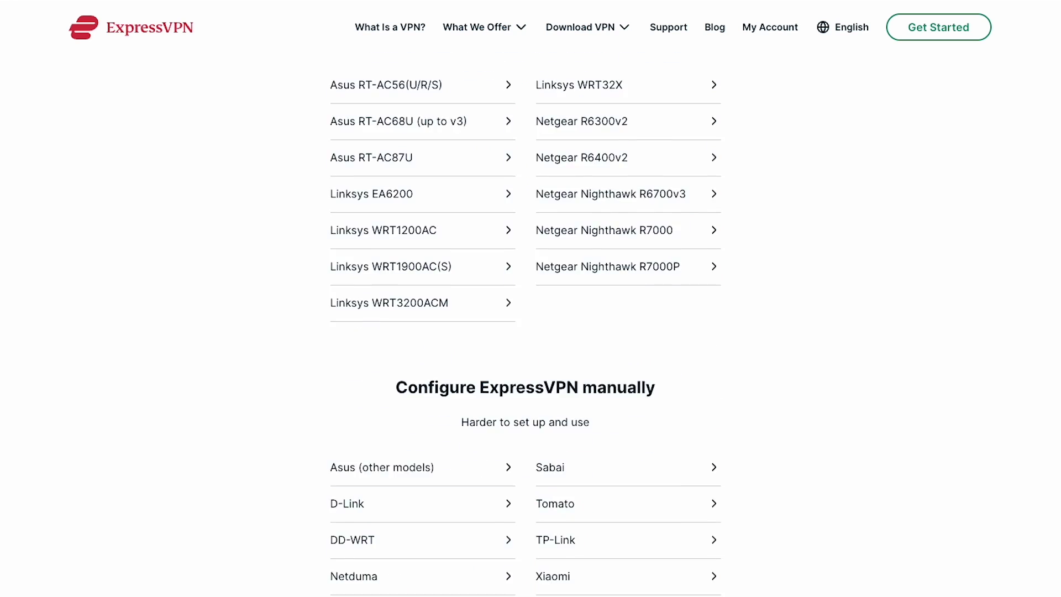
{"action": "scroll", "coordinate": [530, 299], "scroll_direction": "down", "scroll_amount": 13}
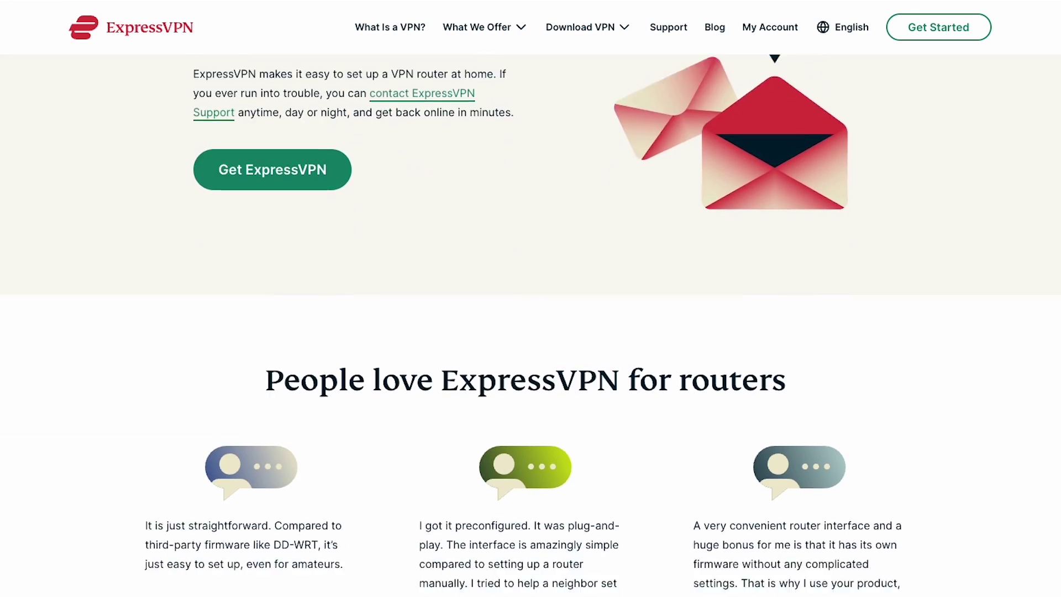
{"action": "scroll", "coordinate": [531, 299], "scroll_direction": "down", "scroll_amount": 6}
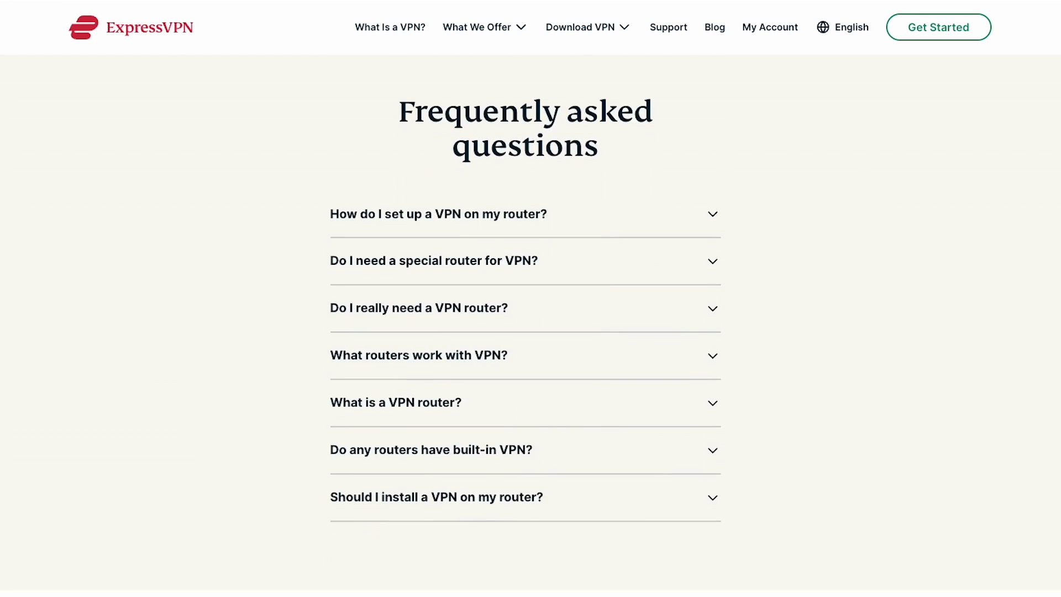
- Expand 'Do I really need a VPN router?' and read through its answer
{"action": "left_click", "coordinate": [721, 315]}
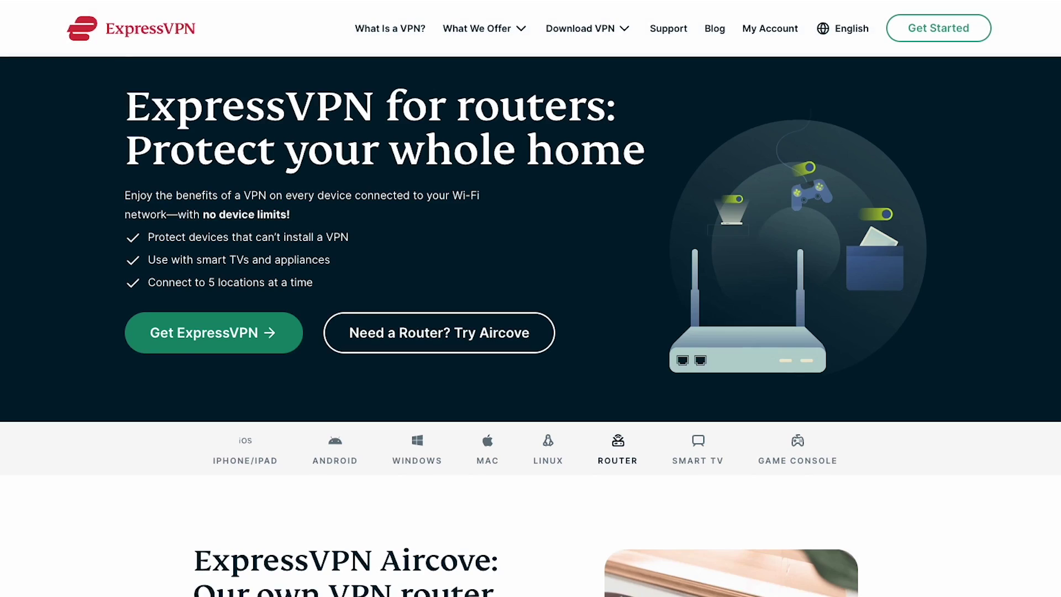
{"action": "scroll", "coordinate": [530, 299], "scroll_direction": "down", "scroll_amount": 5}
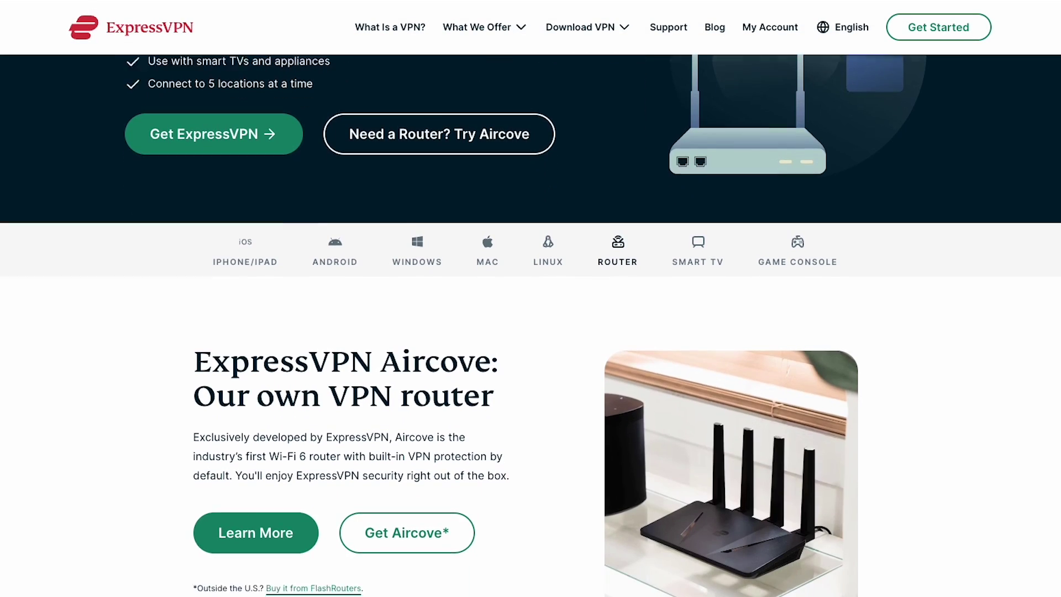
{"action": "scroll", "coordinate": [531, 299], "scroll_direction": "down", "scroll_amount": 5}
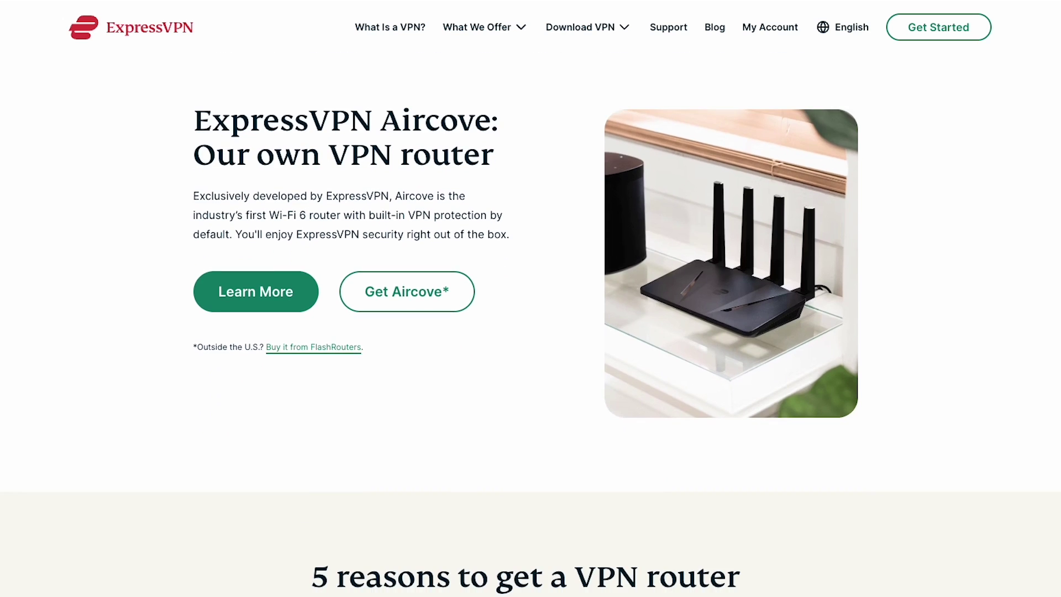
- Scroll past the reasons and Device Groups sections toward the Asus, Linksys and Netgear setup guides
{"action": "scroll", "coordinate": [530, 298], "scroll_direction": "down", "scroll_amount": 5}
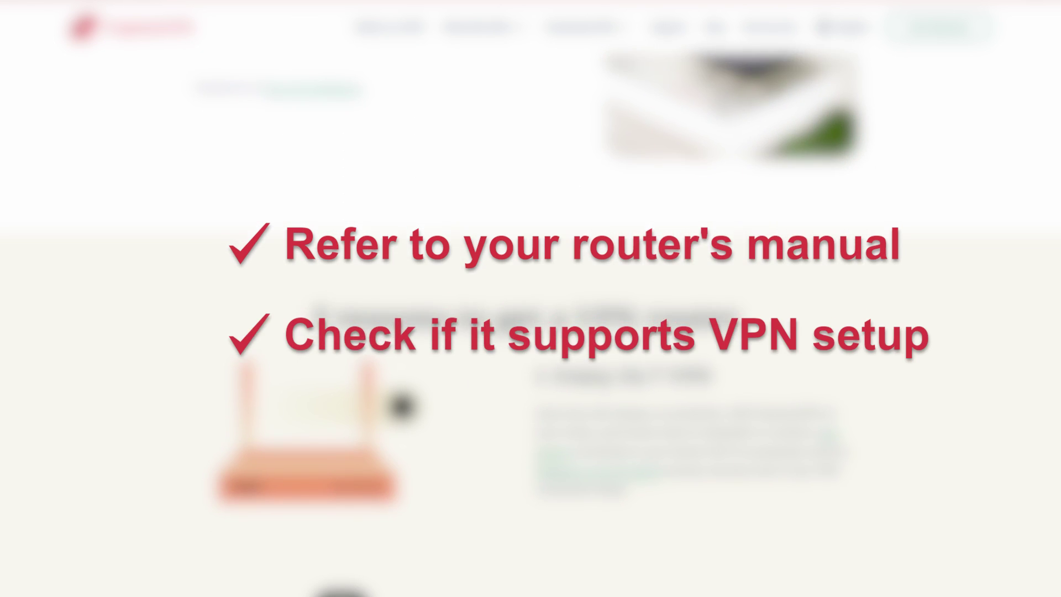
{"action": "scroll", "coordinate": [530, 299], "scroll_direction": "down", "scroll_amount": 2}
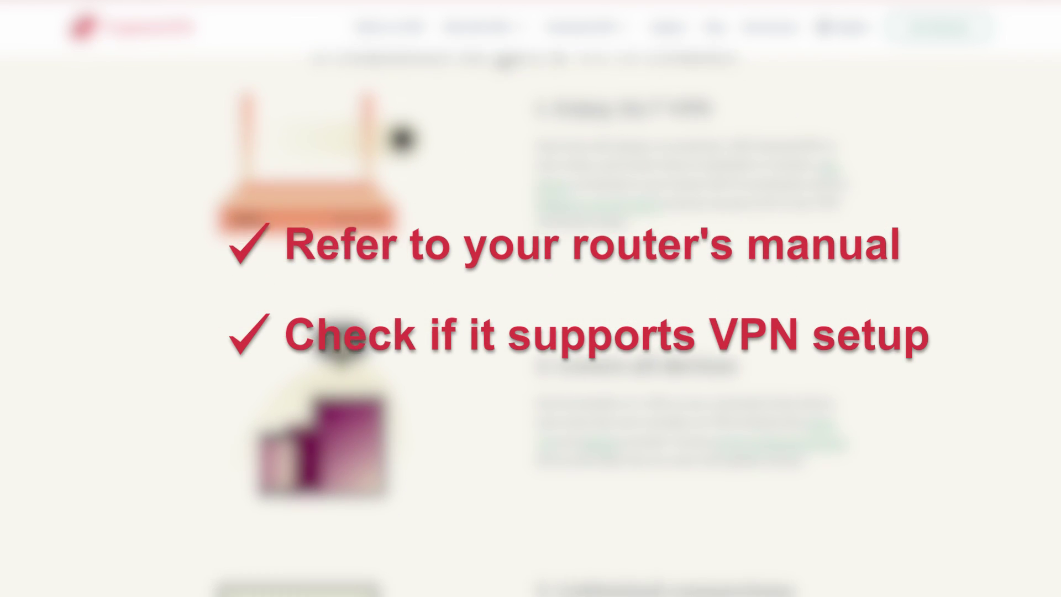
{"action": "scroll", "coordinate": [531, 299], "scroll_direction": "down", "scroll_amount": 5}
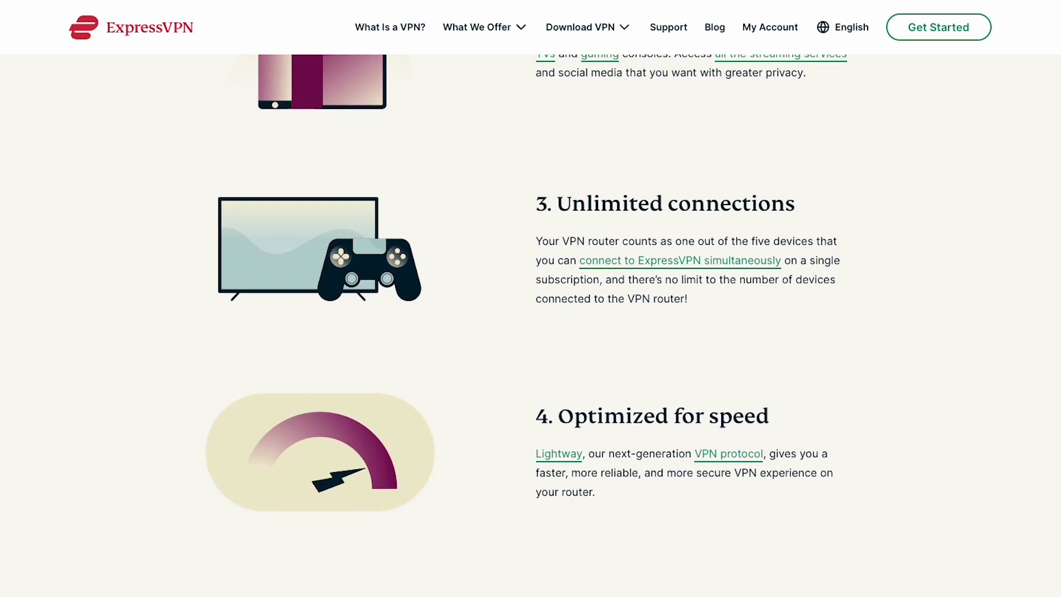
{"action": "scroll", "coordinate": [527, 299], "scroll_direction": "down", "scroll_amount": 12}
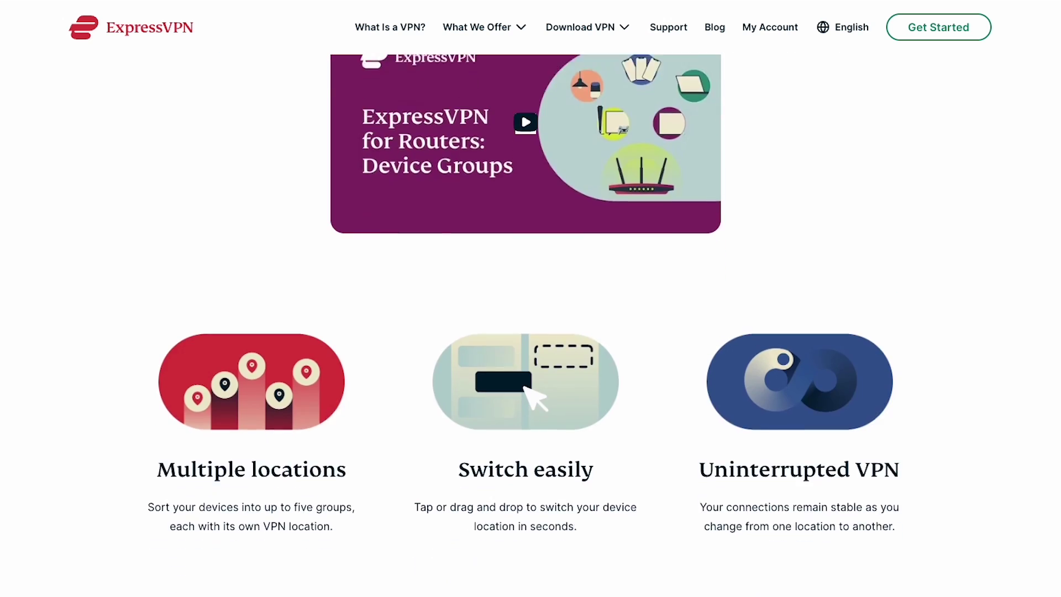
{"action": "scroll", "coordinate": [528, 298], "scroll_direction": "down", "scroll_amount": 9}
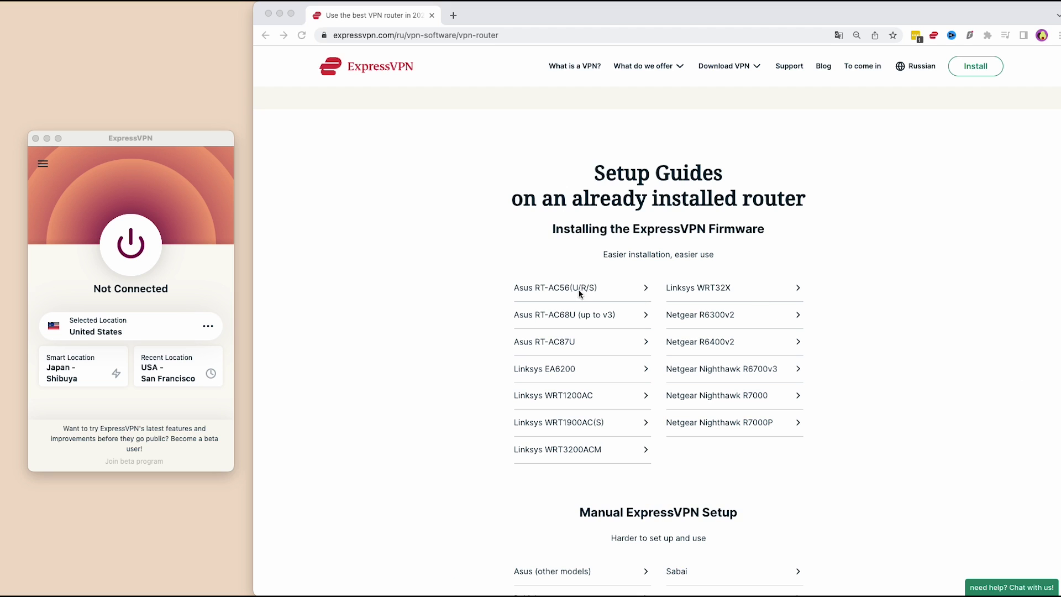
- Bring Chrome to the front and open the router installation guide
{"action": "left_click", "coordinate": [486, 264]}
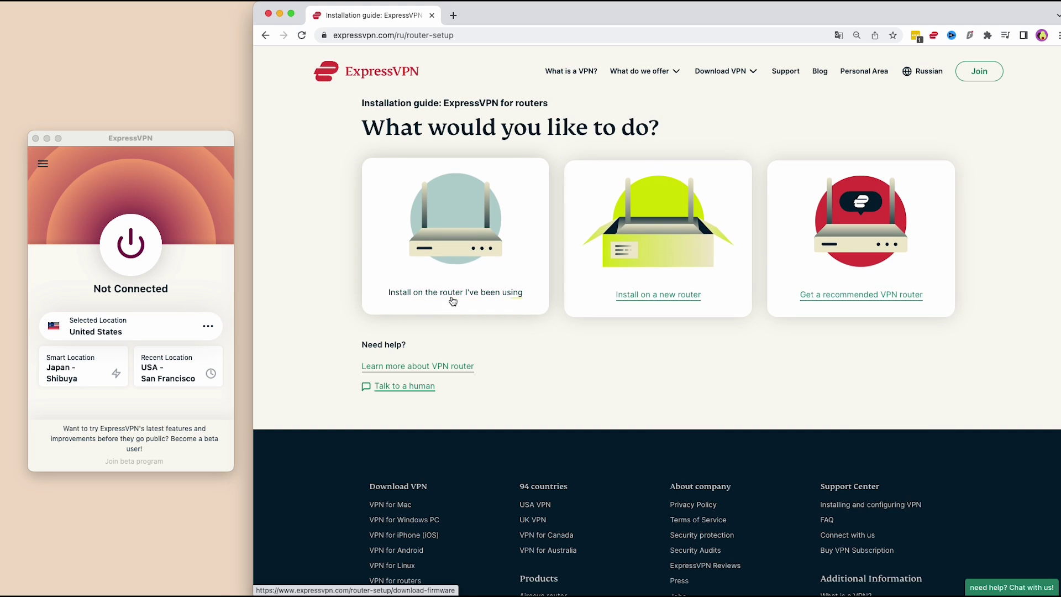
- For the existing router, select Asus RT-AC68Uv3, download its firmware and continue to installation
{"action": "left_click", "coordinate": [453, 301]}
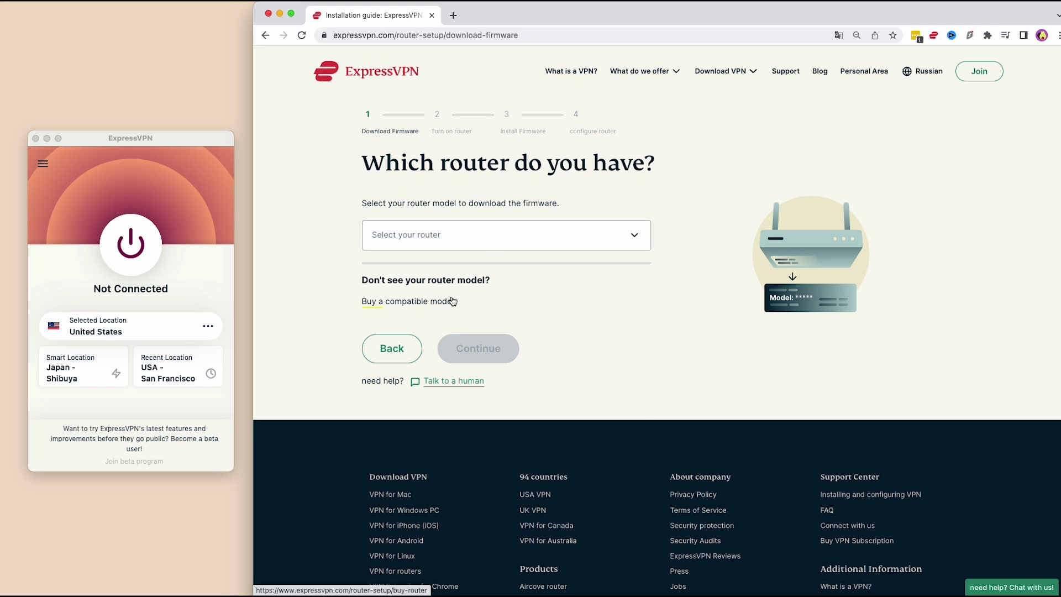
{"action": "left_click", "coordinate": [486, 239]}
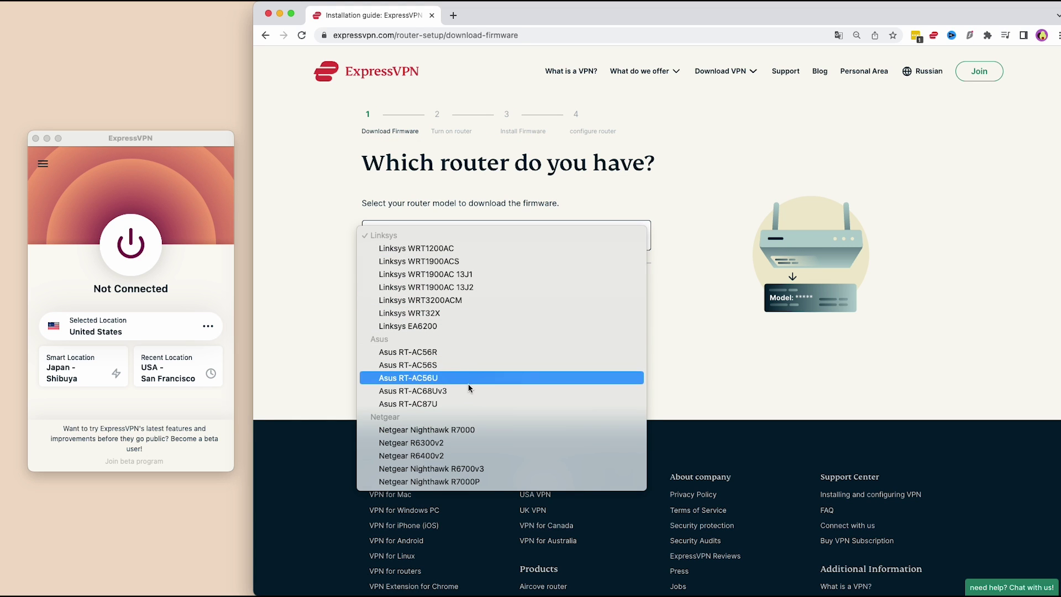
{"action": "left_click", "coordinate": [500, 381]}
{"action": "left_click", "coordinate": [575, 390]}
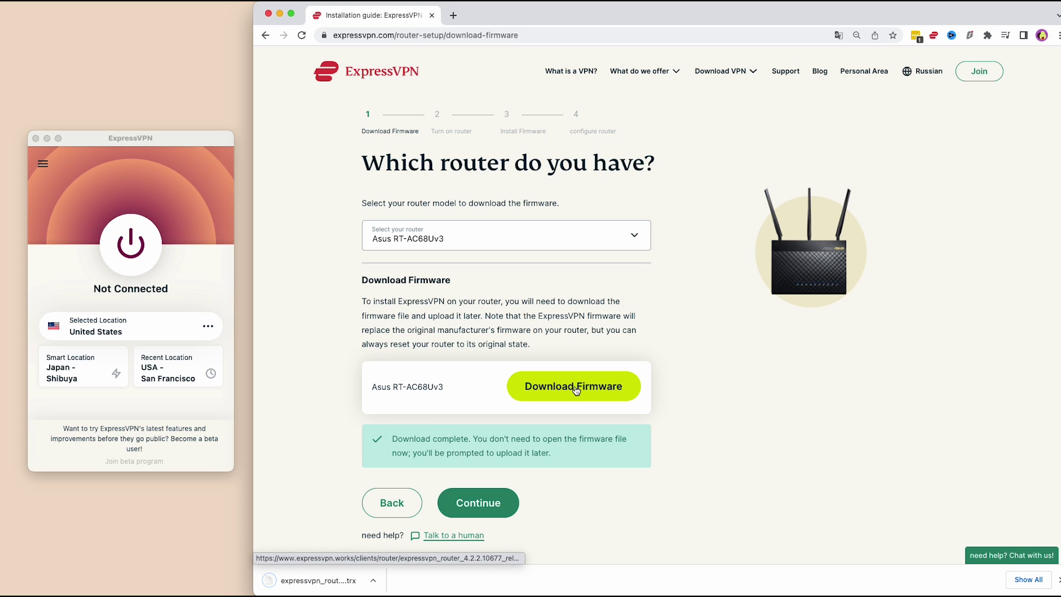
{"action": "left_click", "coordinate": [482, 508]}
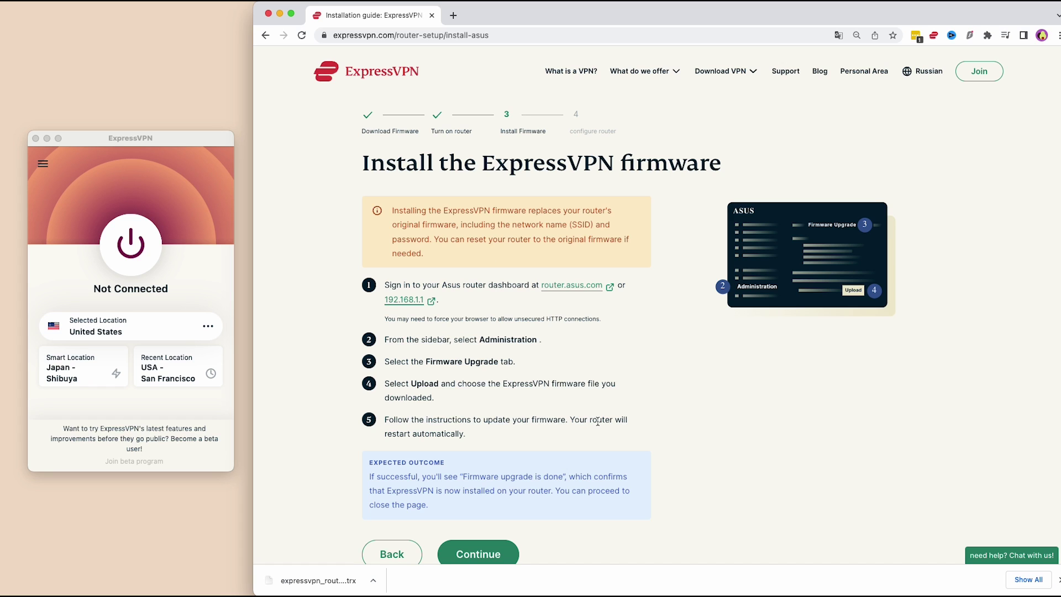
- In a new tab, go to the router admin address 192.168.1.1
{"action": "key", "text": "super+t"}
{"action": "type", "text": "192"}
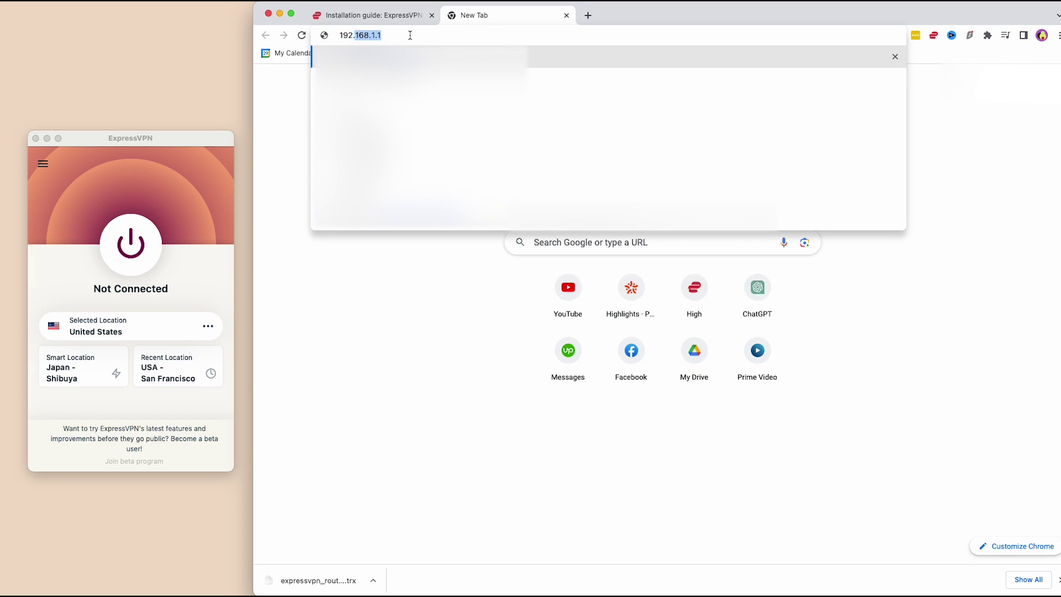
{"action": "type", "text": ".168.1."}
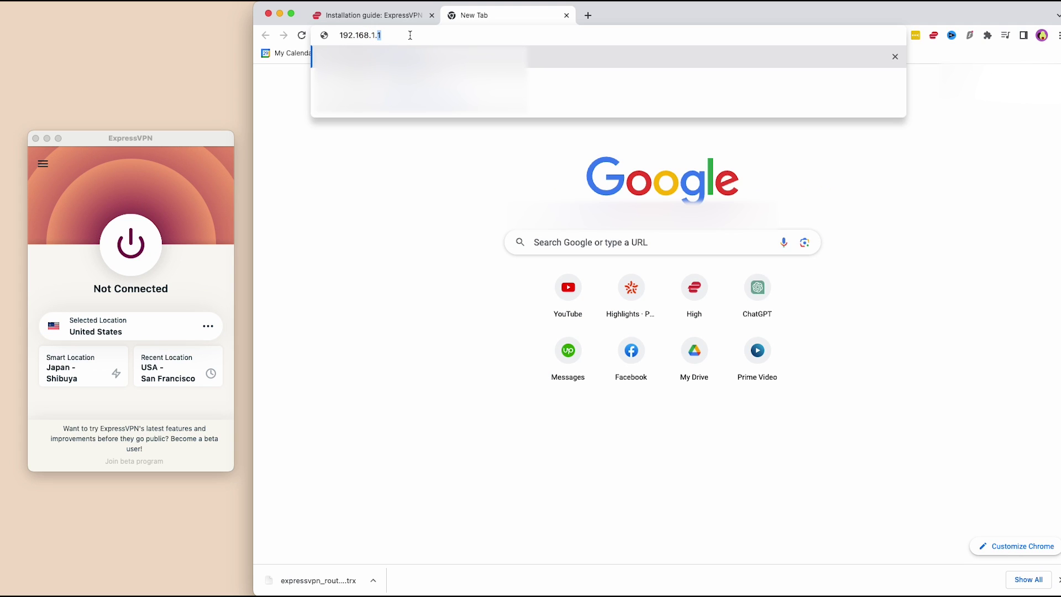
{"action": "type", "text": "1"}
{"action": "key", "text": "Return"}
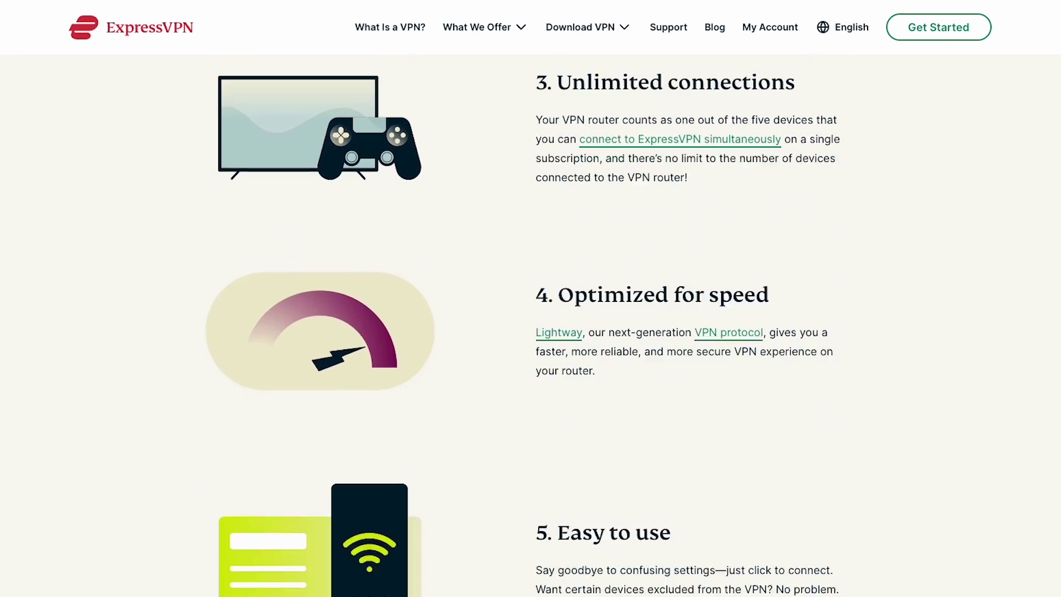
{"action": "scroll", "coordinate": [531, 326], "scroll_direction": "down", "scroll_amount": 10}
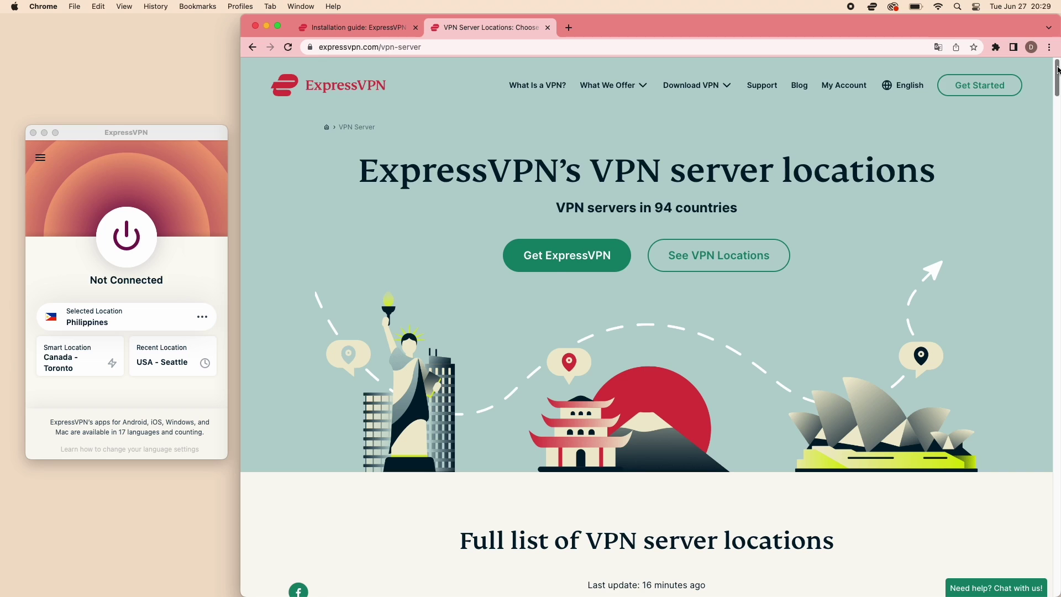
- Scroll the router features page and reach the VPN server locations list
{"action": "scroll", "coordinate": [1058, 70], "scroll_direction": "down", "scroll_amount": 6}
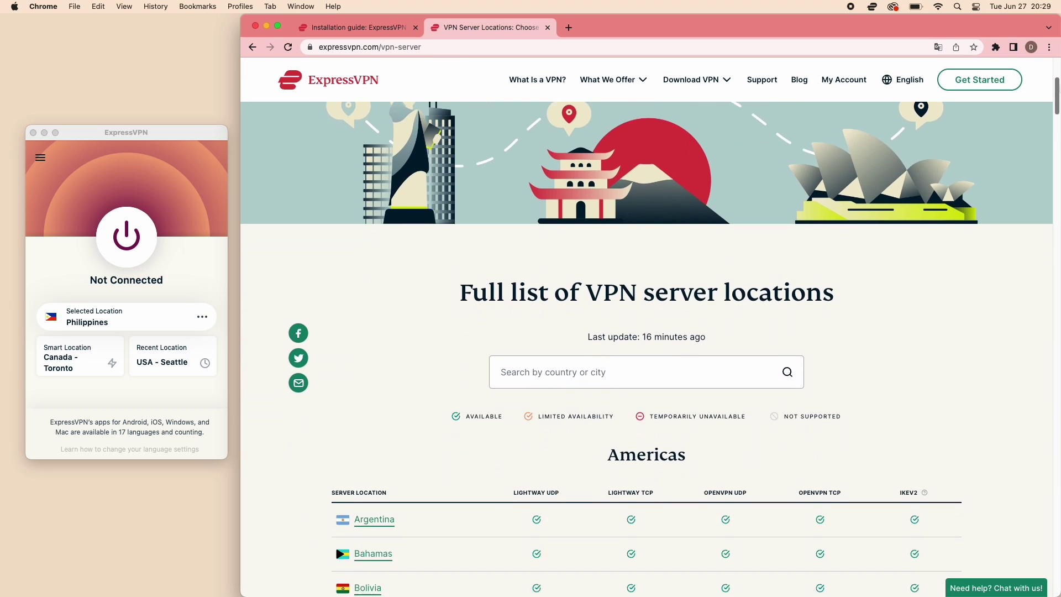
- Scroll through the Americas and Europe servers, then reach the VPN Encryption page
{"action": "scroll", "coordinate": [647, 326], "scroll_direction": "down", "scroll_amount": 9}
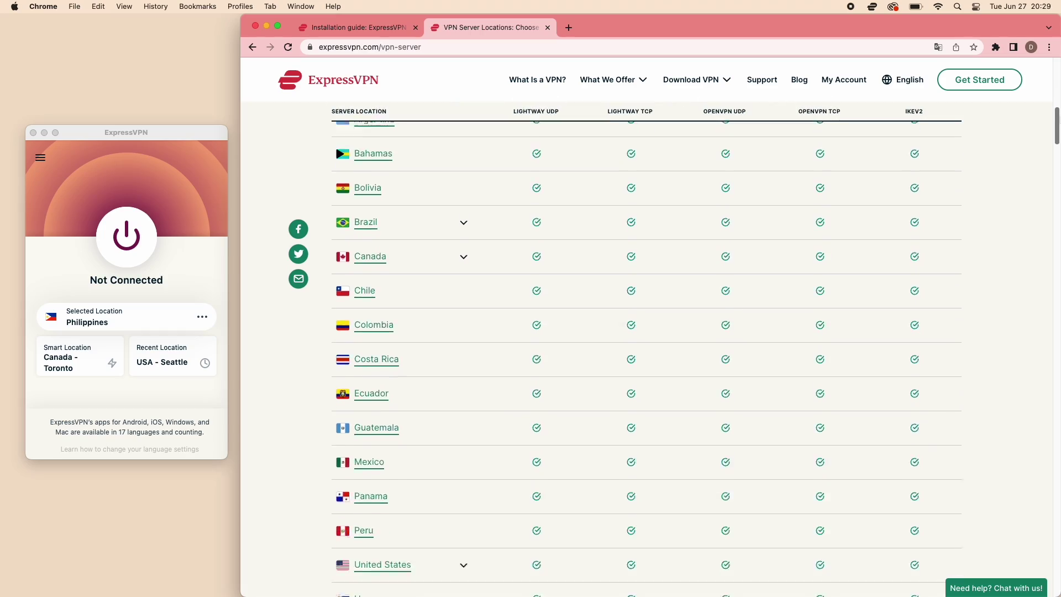
{"action": "scroll", "coordinate": [647, 348], "scroll_direction": "down", "scroll_amount": 10}
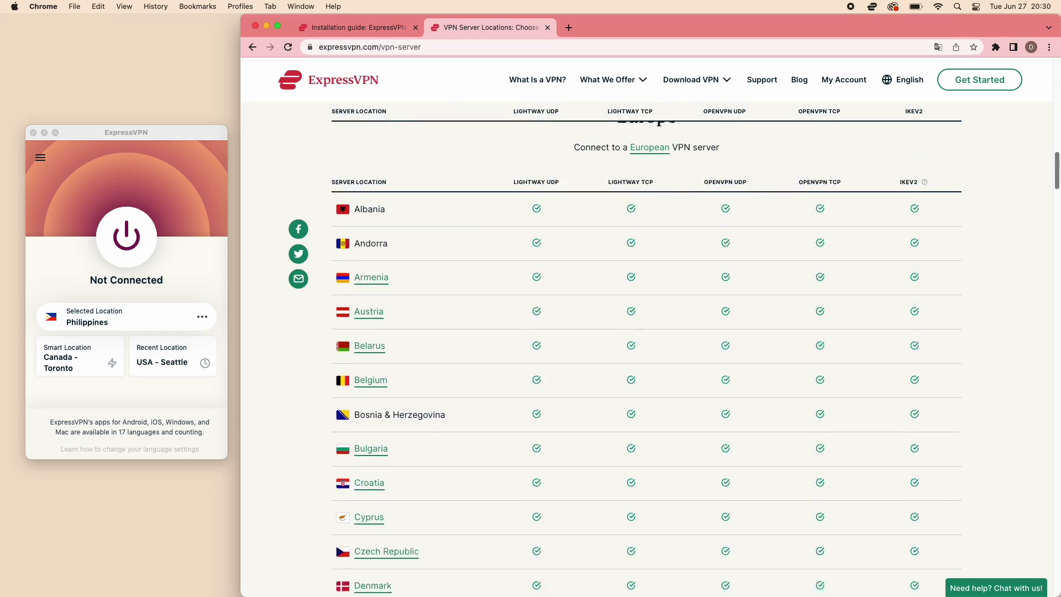
{"action": "scroll", "coordinate": [647, 348], "scroll_direction": "down", "scroll_amount": 3}
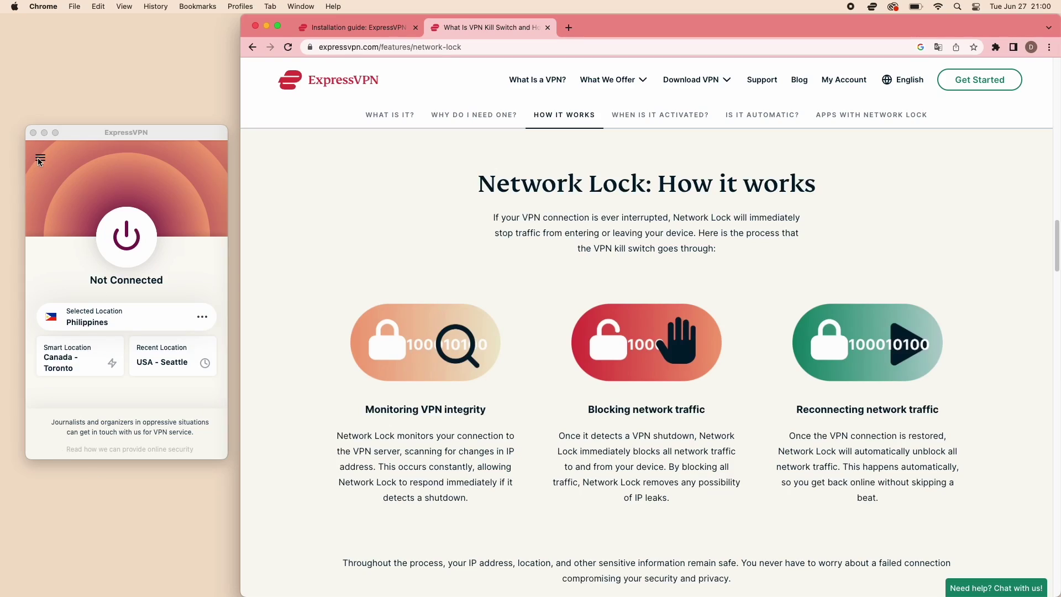
- Open Preferences from the ExpressVPN app's main menu
{"action": "left_click", "coordinate": [40, 159]}
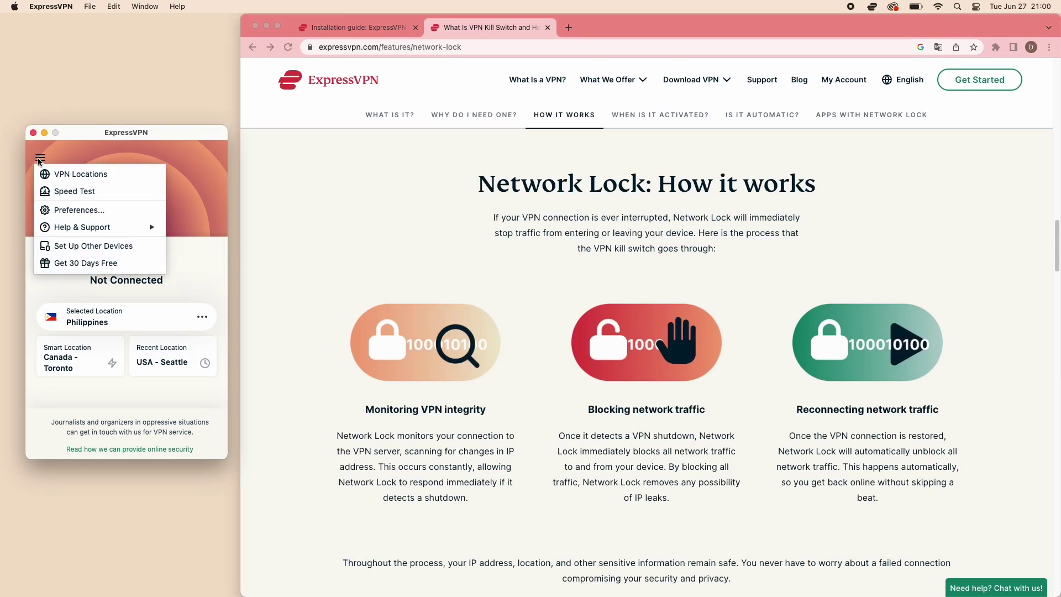
{"action": "left_click", "coordinate": [77, 210]}
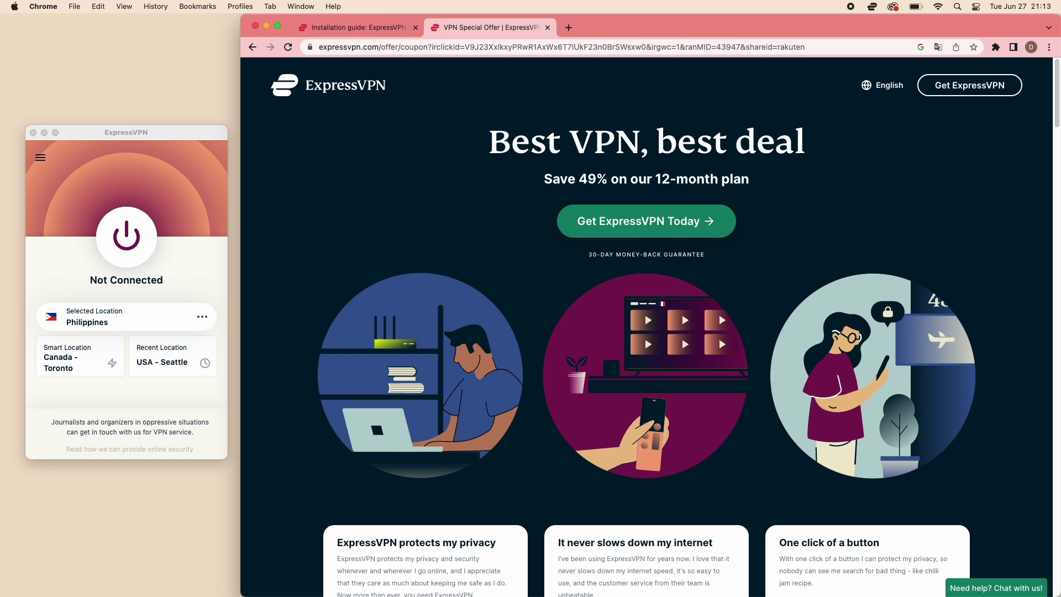
- Open 'Need help? Chat with us!' and start a support chat session
{"action": "left_click", "coordinate": [987, 591]}
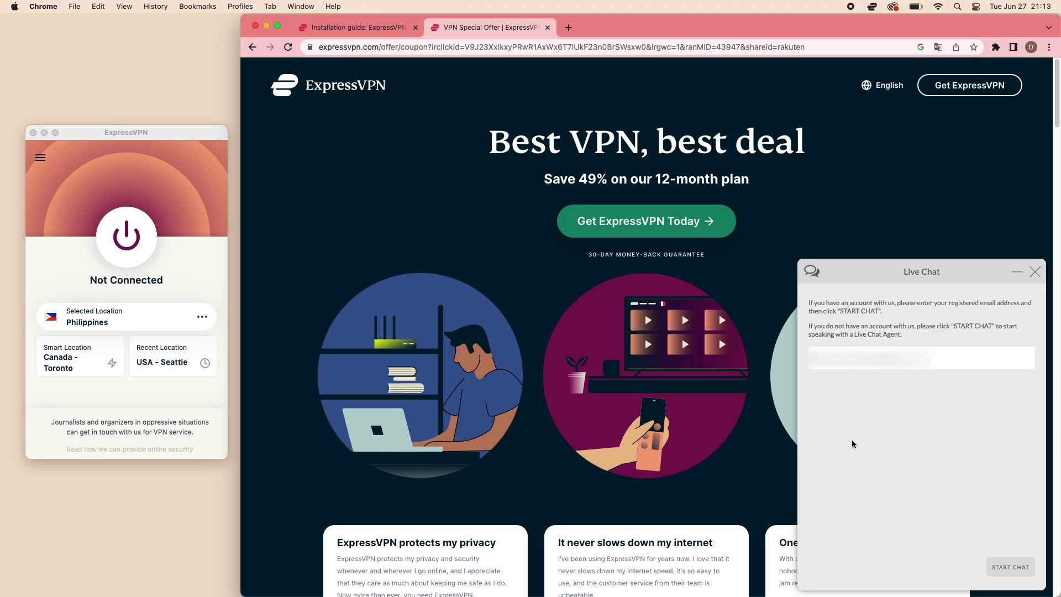
{"action": "left_click", "coordinate": [1006, 569]}
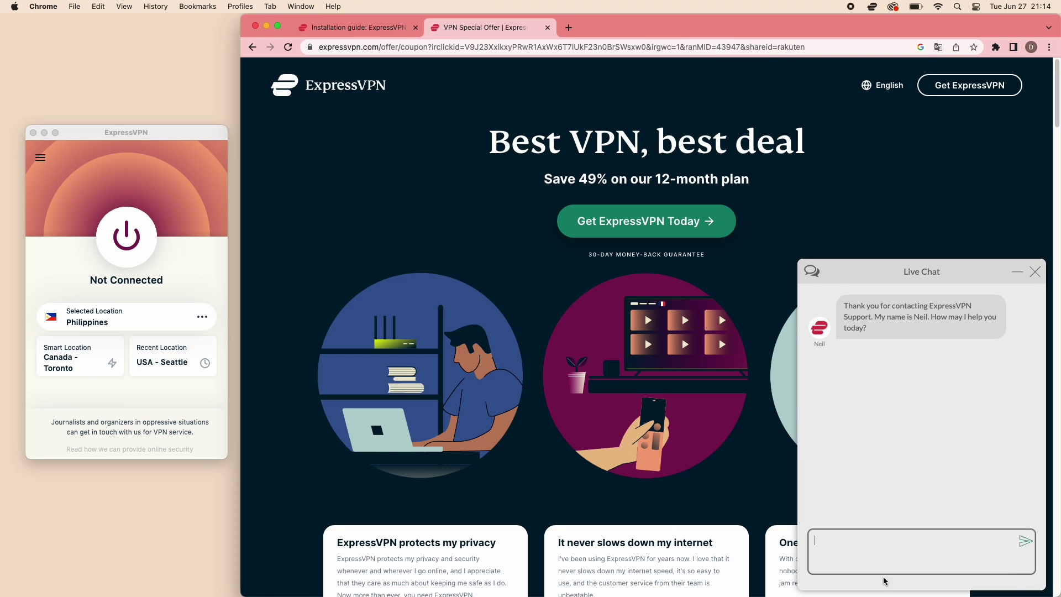